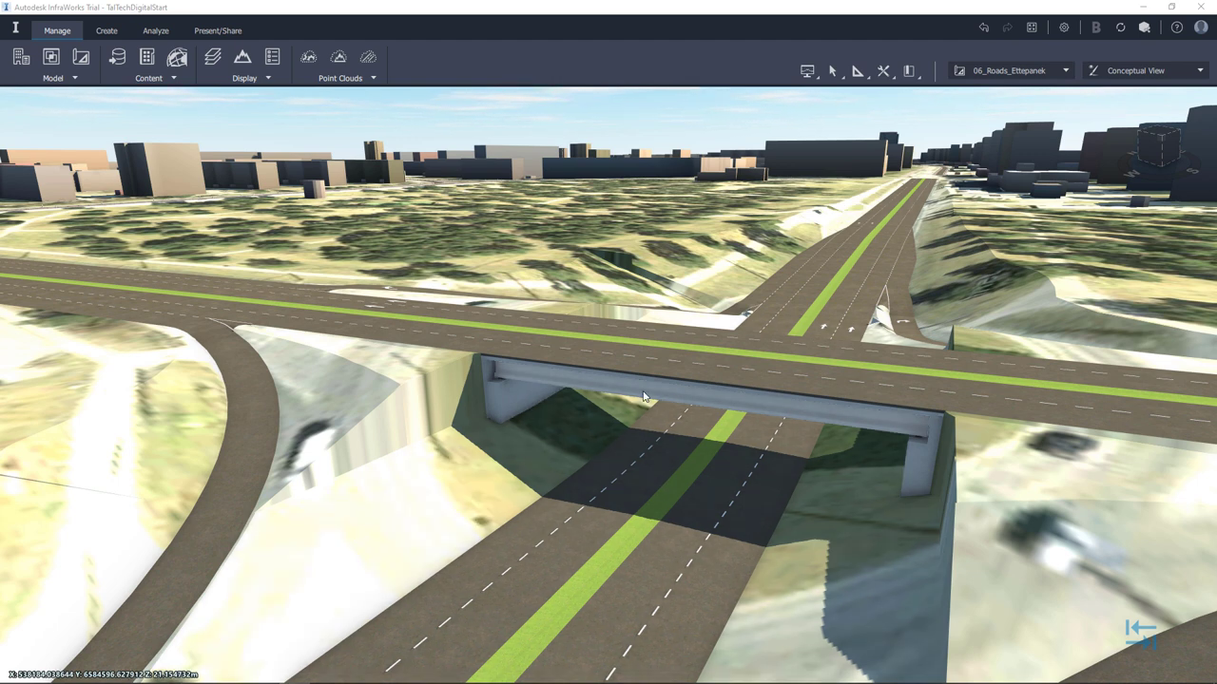
Step: Select Bridge 1 and choose Send to Revit > Create New from its context menu
click(644, 396)
right_click(674, 394)
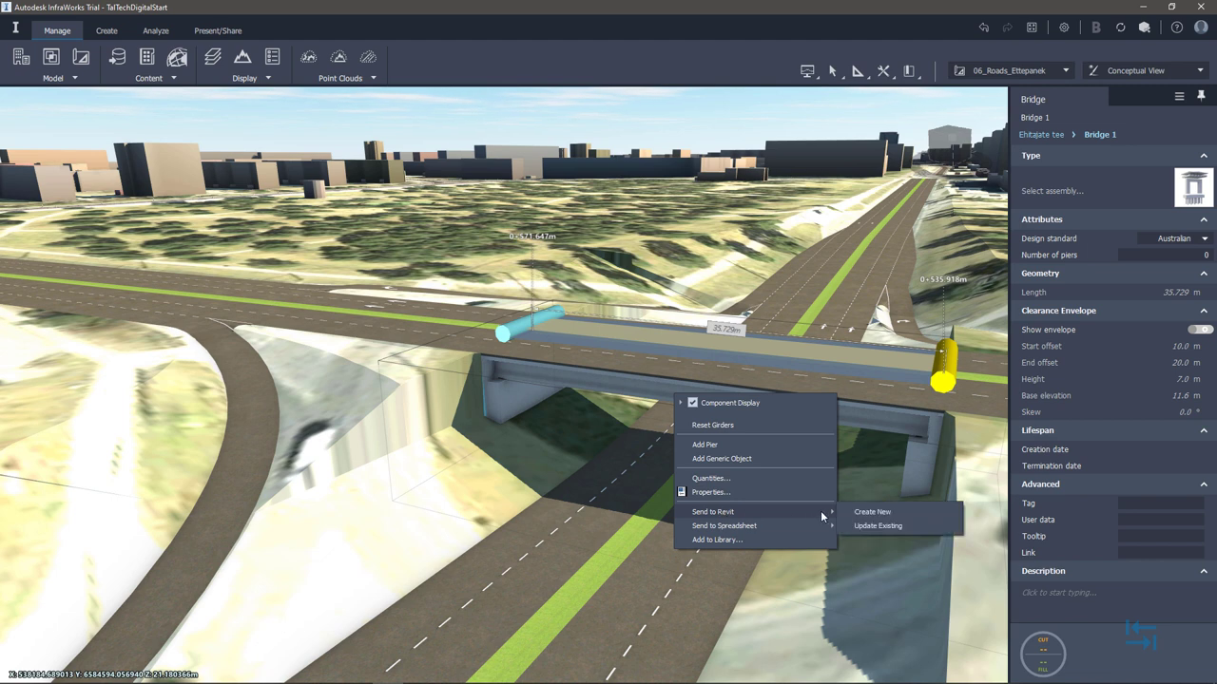
mouse_move(713, 512)
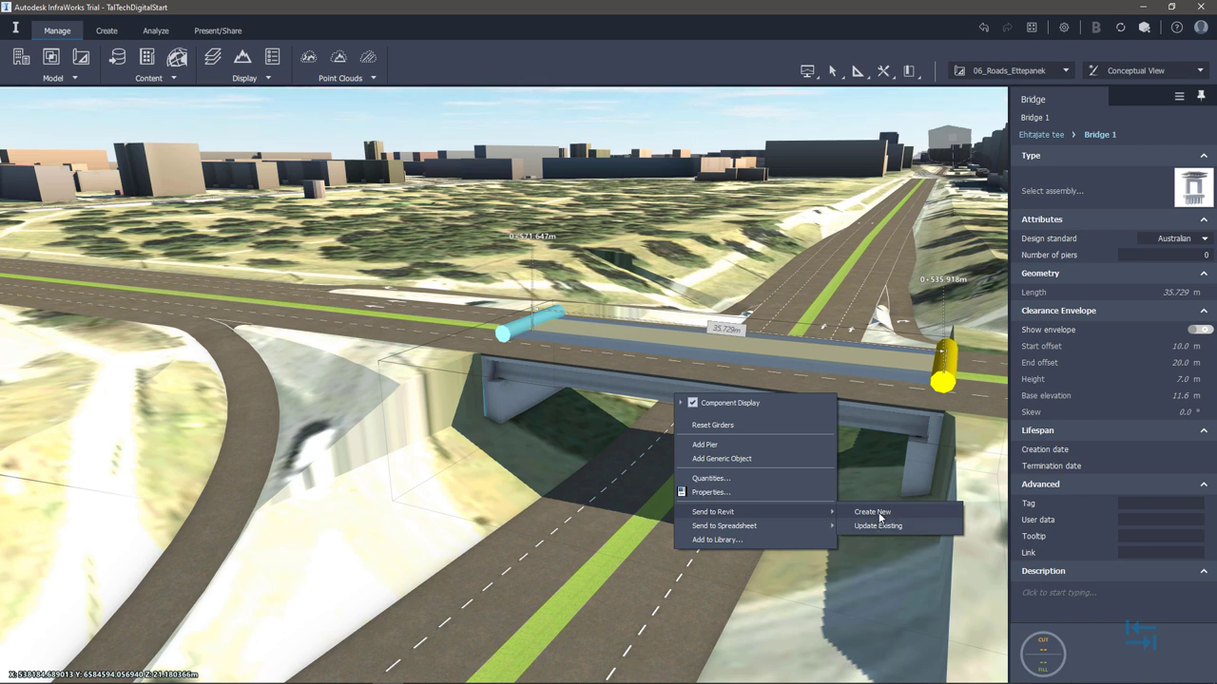
click(872, 512)
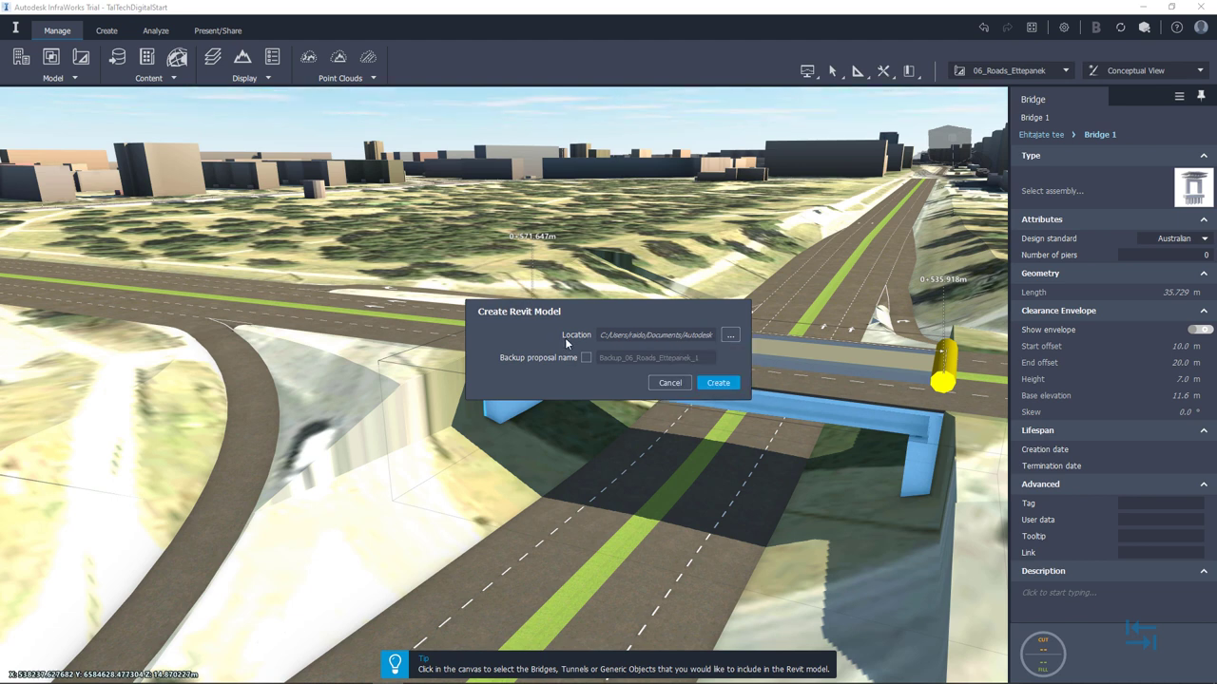
Step: Set the export location to the Desktop's Exports folder, keeping the Structure Data Files type
click(734, 340)
click(517, 504)
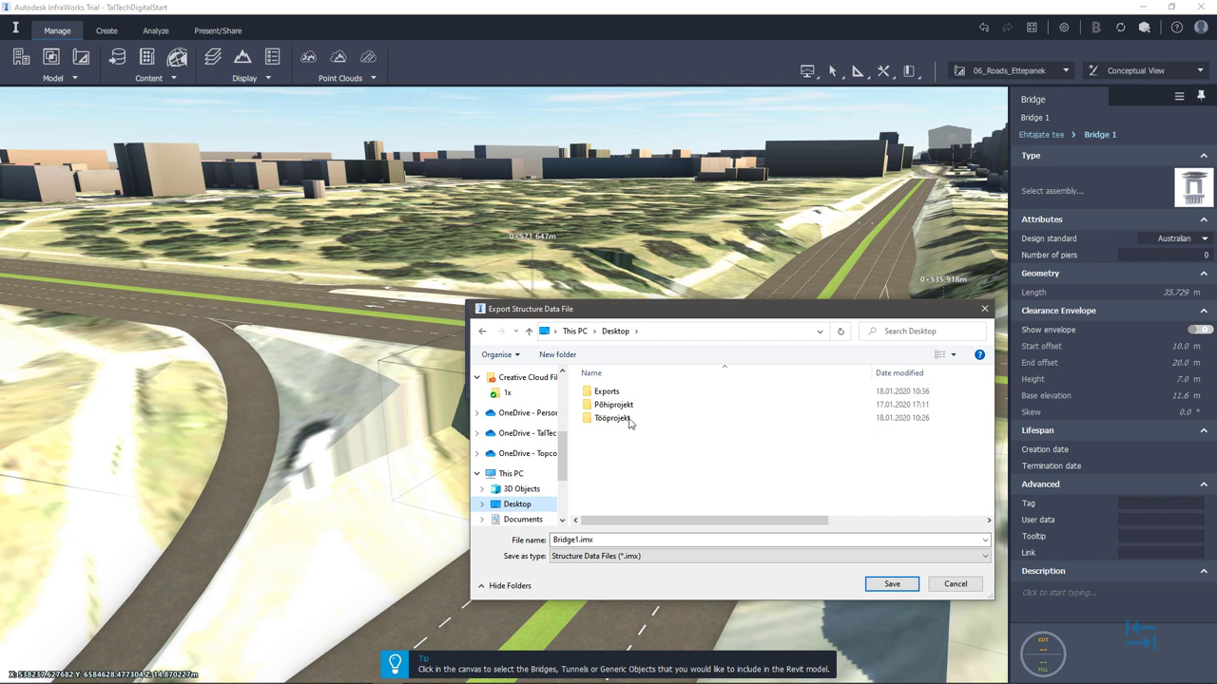
double_click(606, 392)
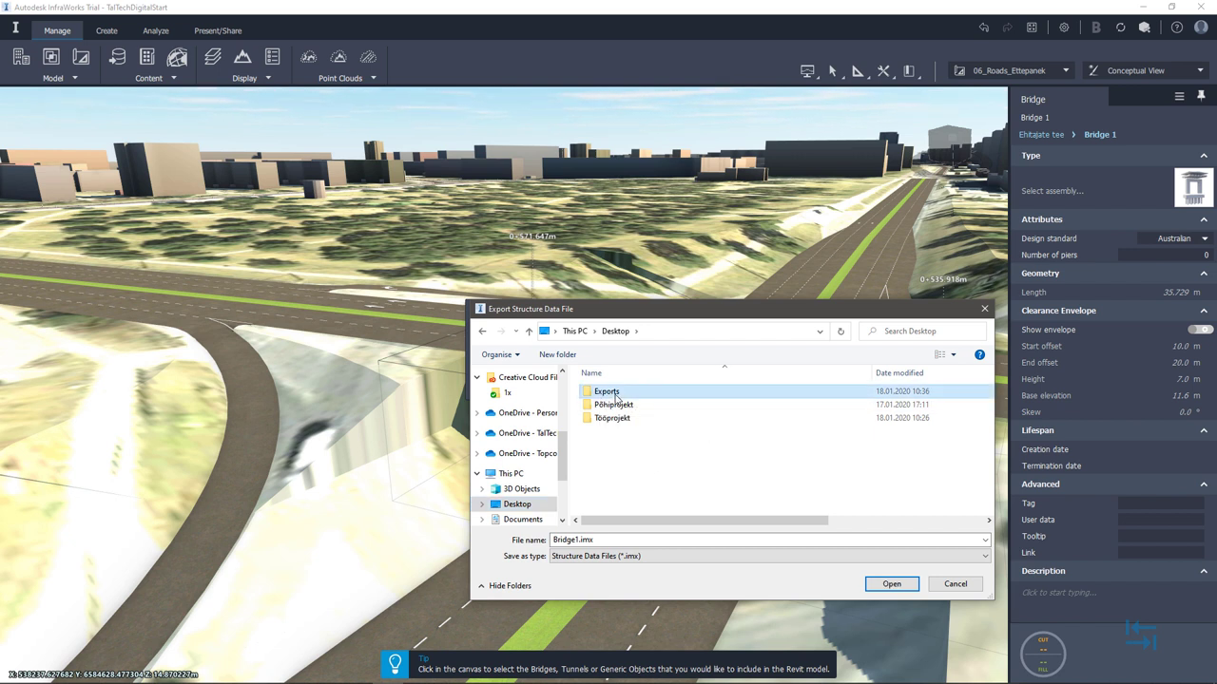
click(642, 563)
click(643, 568)
Step: Replace Bridge1 in the file name with 'Ehitajate-tee'
click(608, 539)
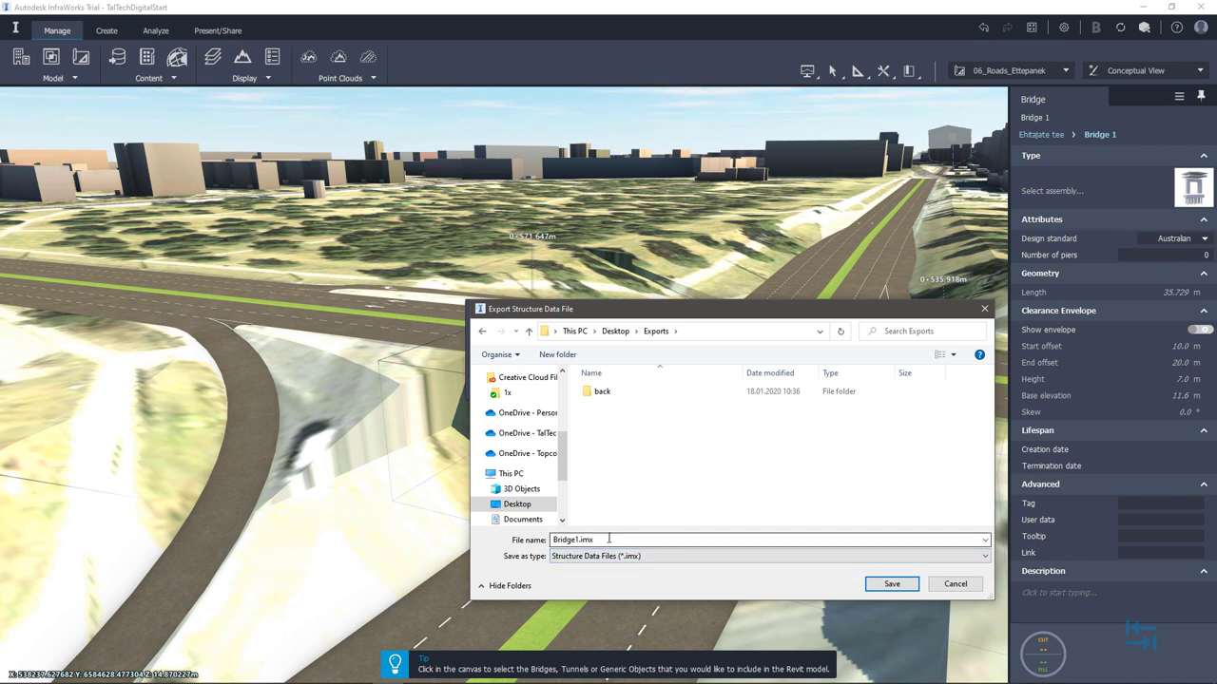
double_click(580, 539)
click(580, 539)
drag(580, 539, 501, 543)
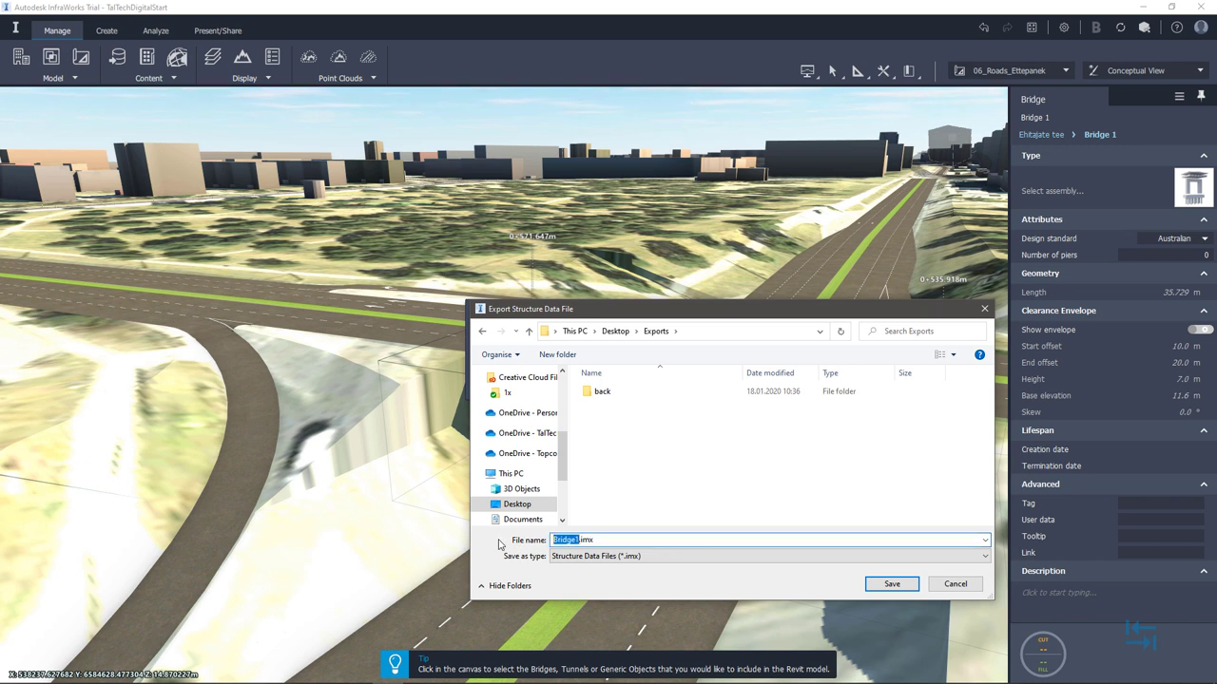
text(Ehi)
text(tajate)
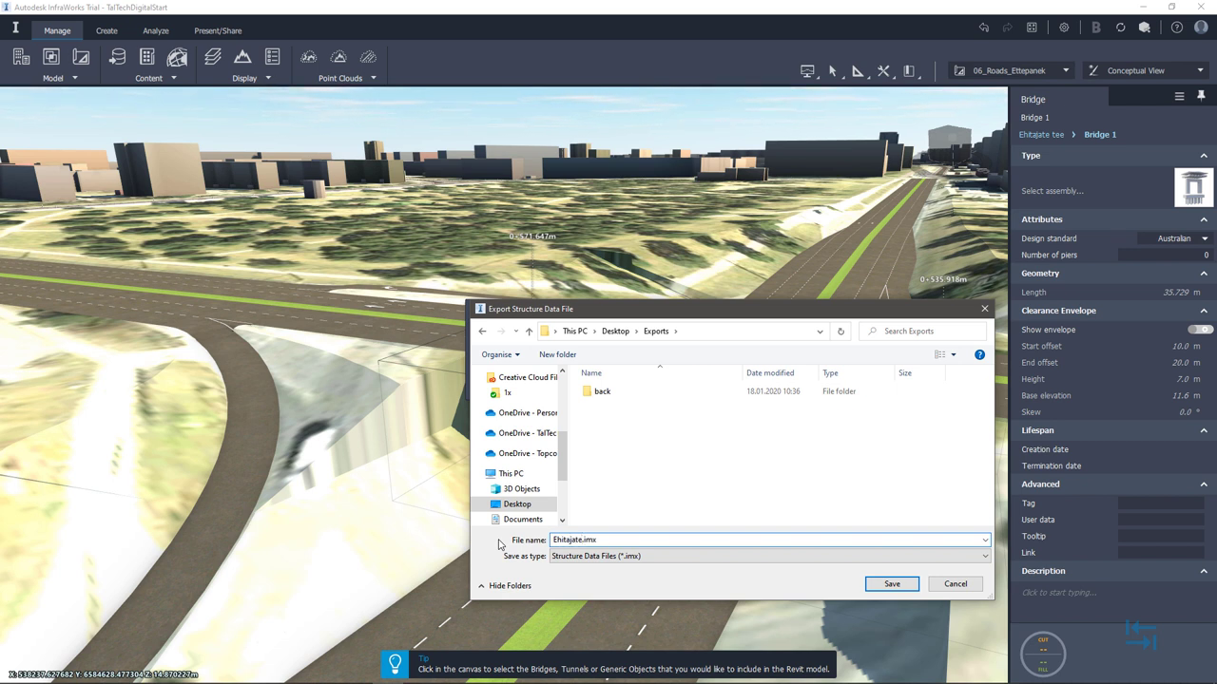
text(-tee)
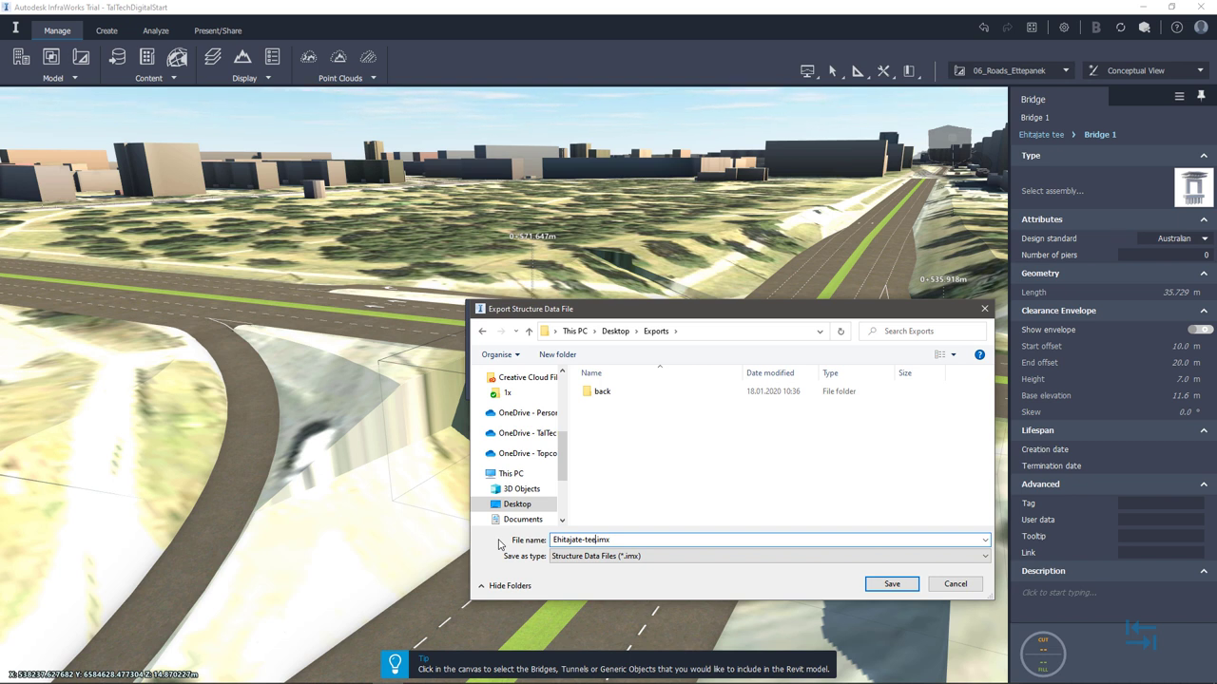
Step: Save Ehitajate-tee.imx in Exports and create the new Revit model from Bridge 1
click(891, 584)
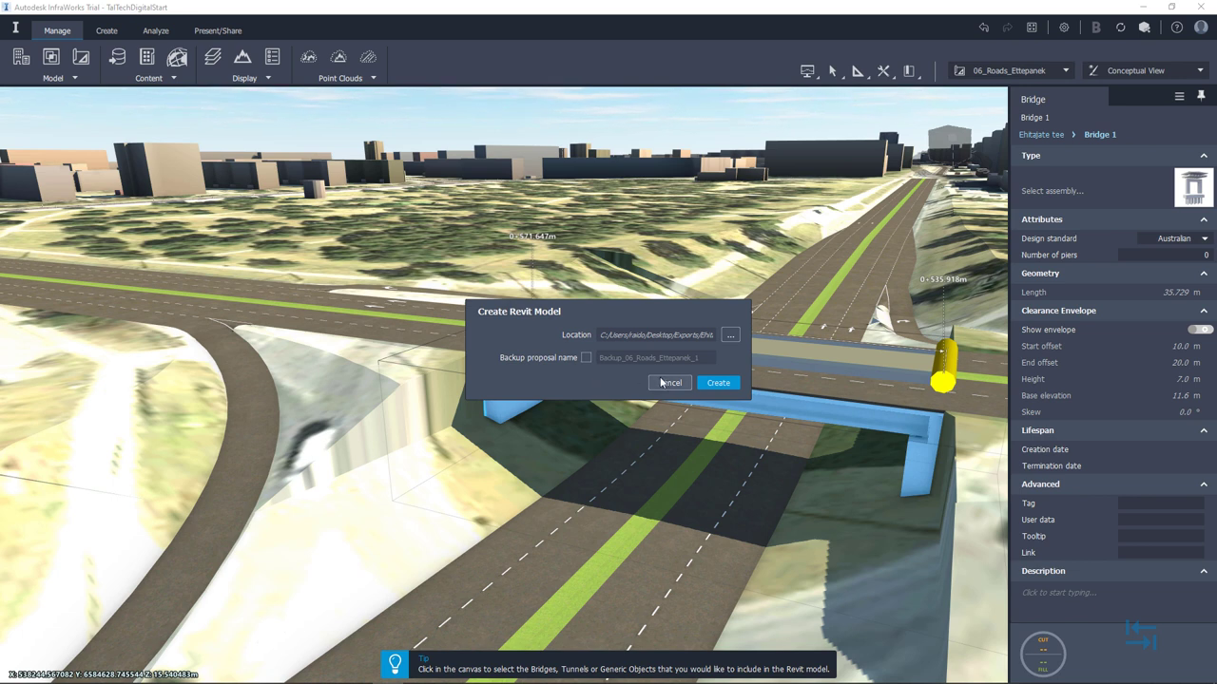
click(718, 383)
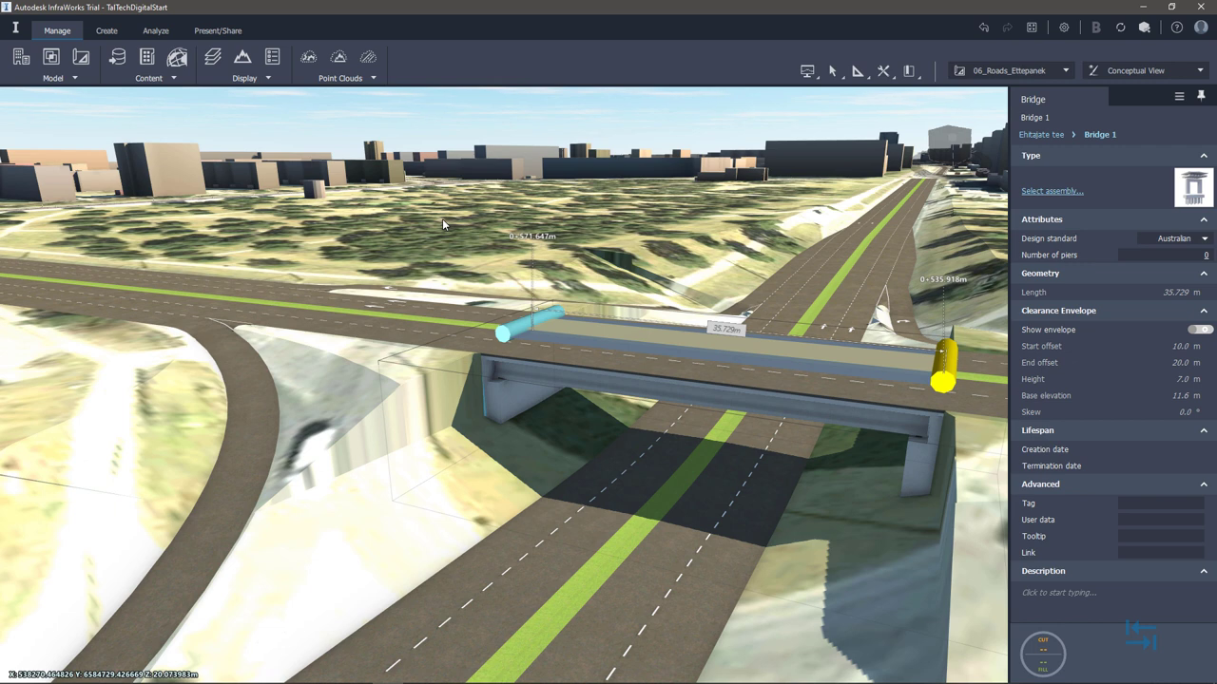
Step: Pan toward Bridge 1 and orbit along the lower road to view its far side
drag(442, 218, 520, 525)
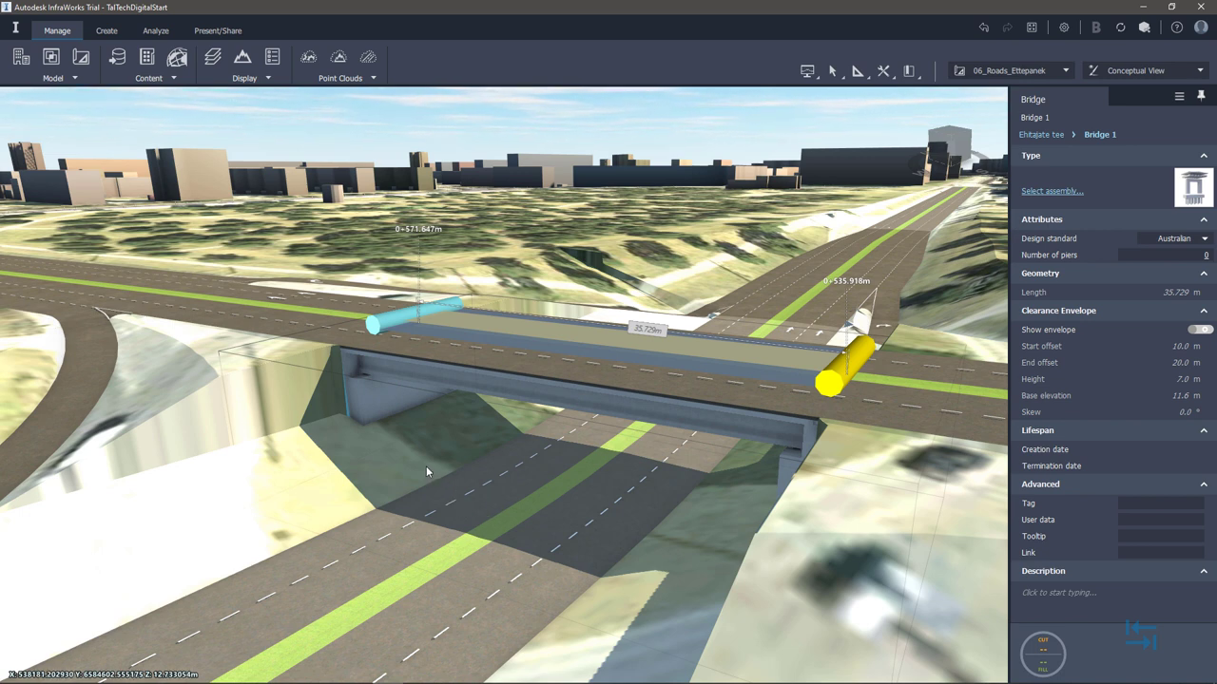
mouse_move(469, 495)
shift+middle_down()
mouse_move(433, 494)
mouse_move(602, 511)
mouse_move(627, 493)
mouse_move(612, 458)
mouse_move(547, 423)
shift+middle_up()
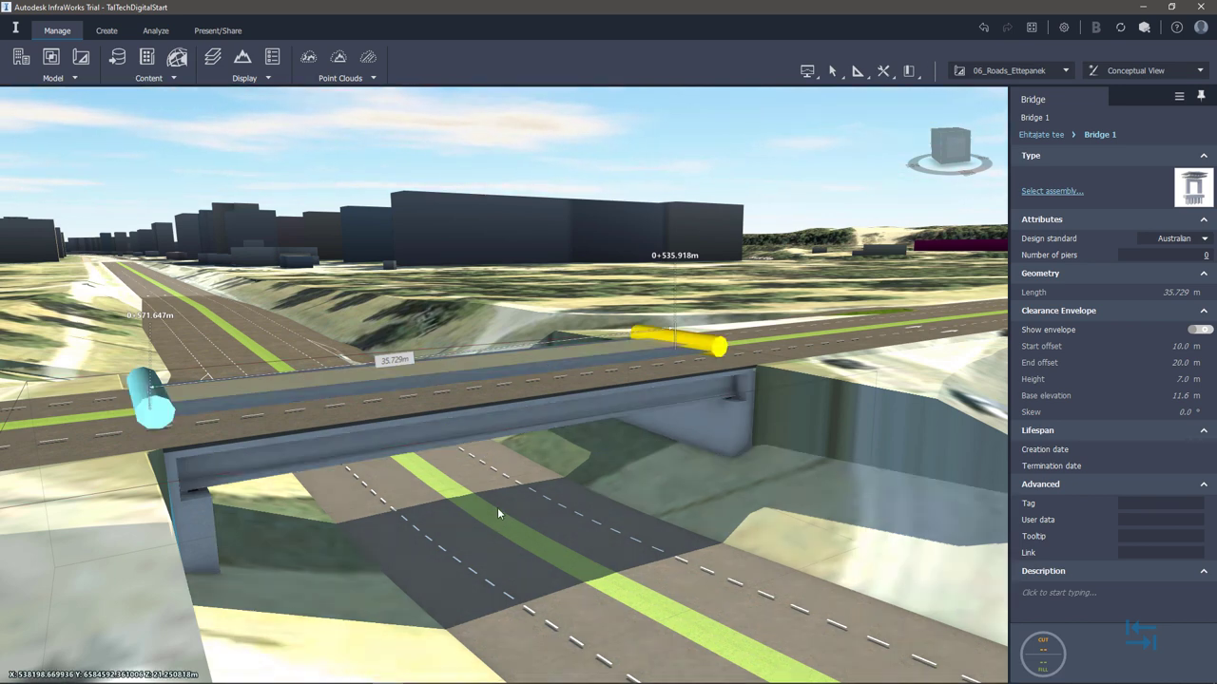
Step: Zoom in on the girder and abutment, orbit beneath the deck, then back to an overview
scroll(583, 466, up, 5)
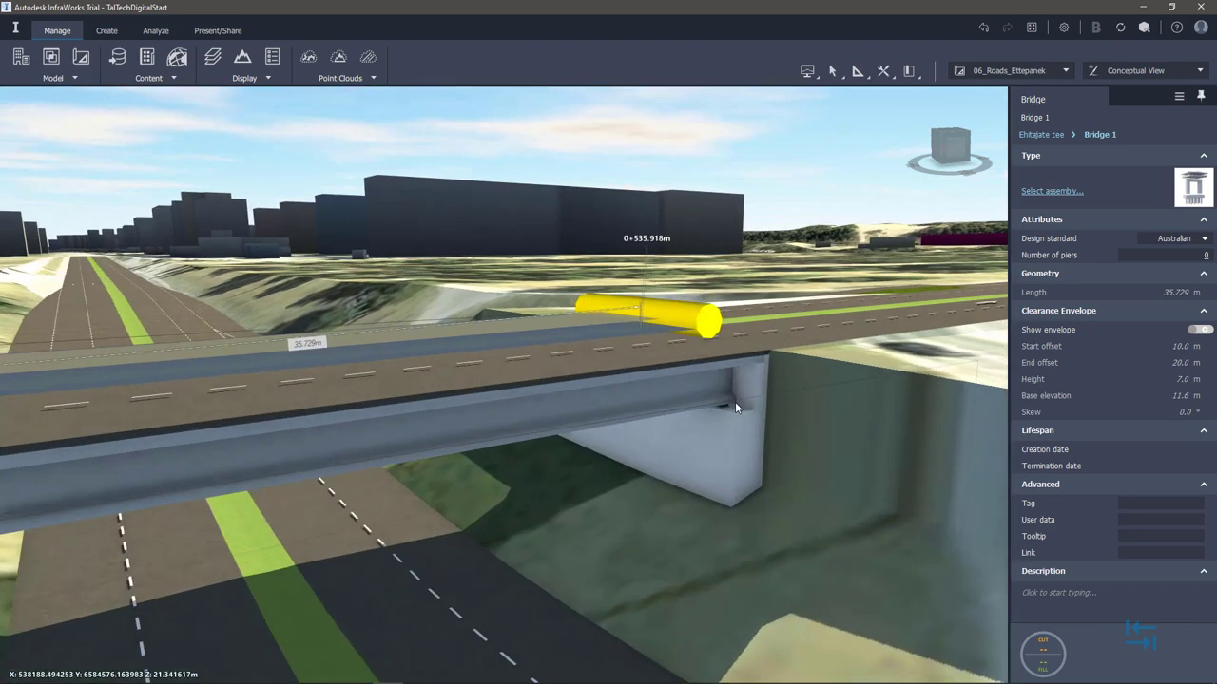
scroll(713, 434, up, 3)
scroll(691, 472, up, 2)
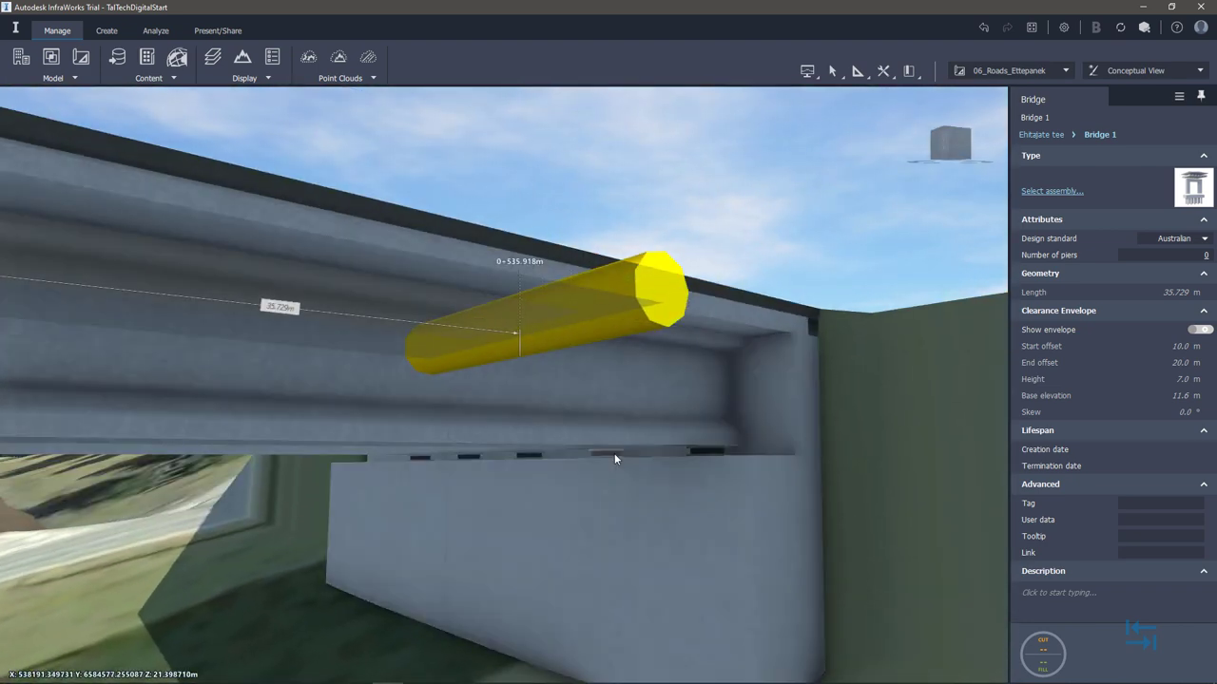
scroll(614, 453, down, 5)
middle_drag(458, 518, 469, 552)
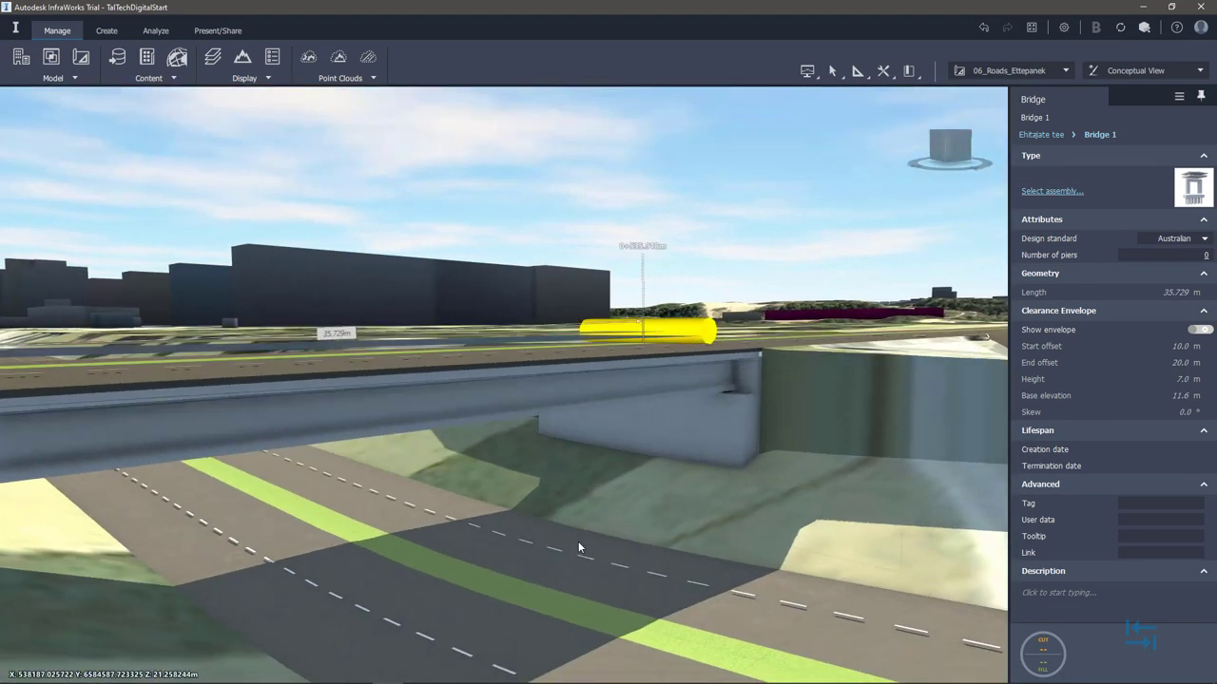
mouse_move(569, 497)
middle_down()
mouse_move(578, 467)
mouse_move(566, 518)
mouse_move(484, 513)
middle_up()
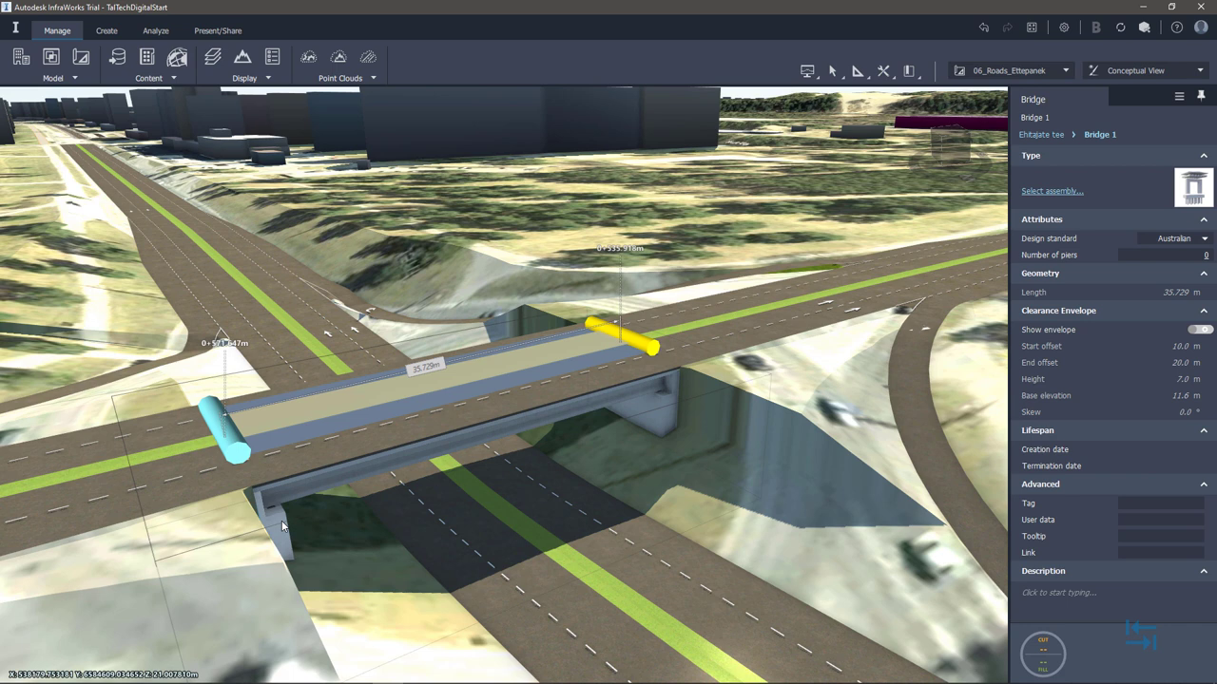
mouse_move(282, 526)
shift+middle_down()
mouse_move(382, 561)
mouse_move(364, 490)
shift+middle_up()
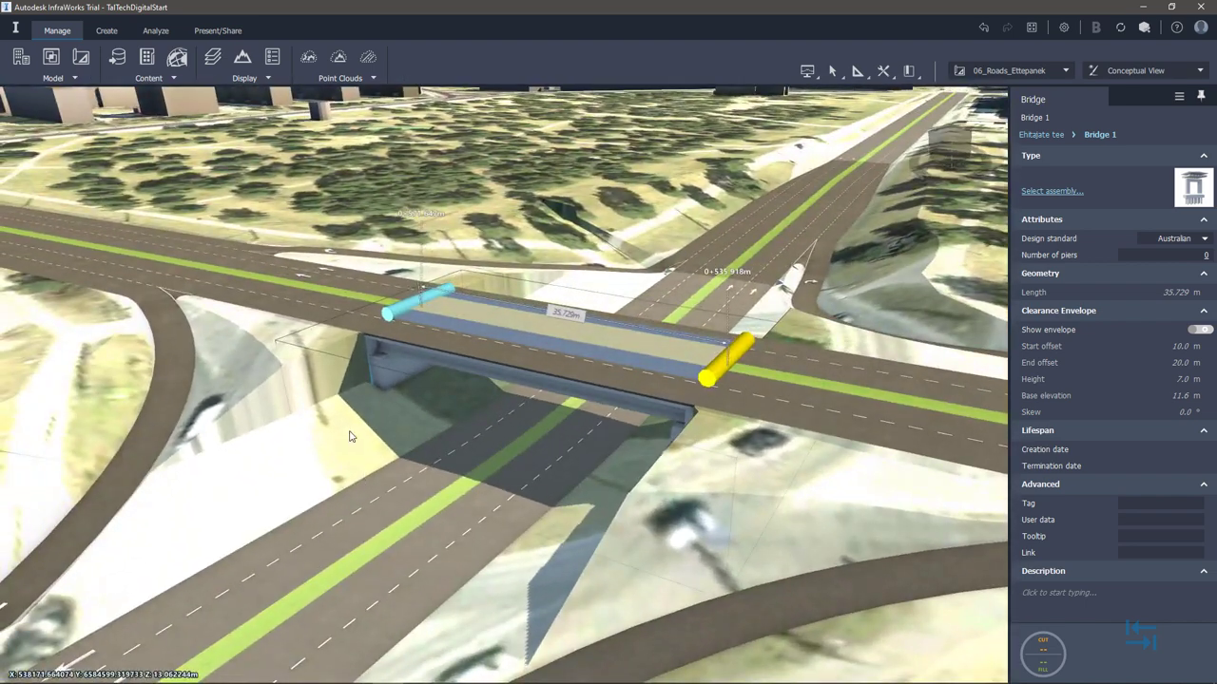